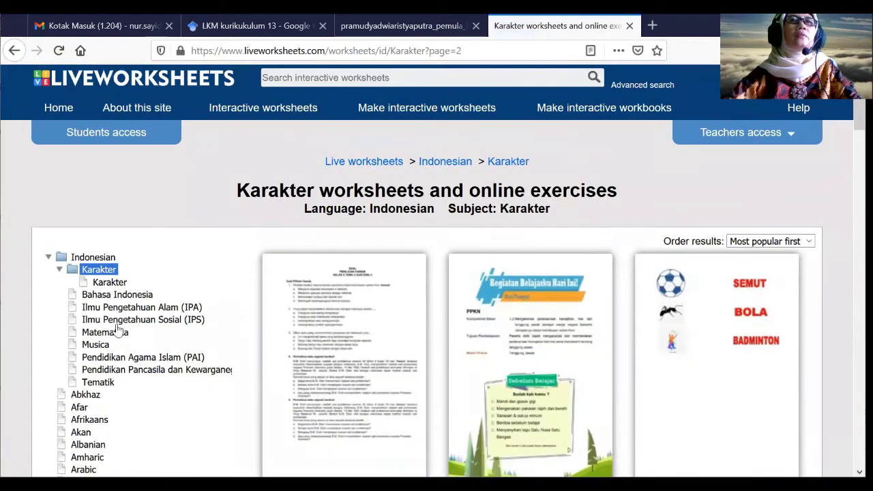
- Open the Matematika worksheets category and scroll through its worksheet list
click(111, 334)
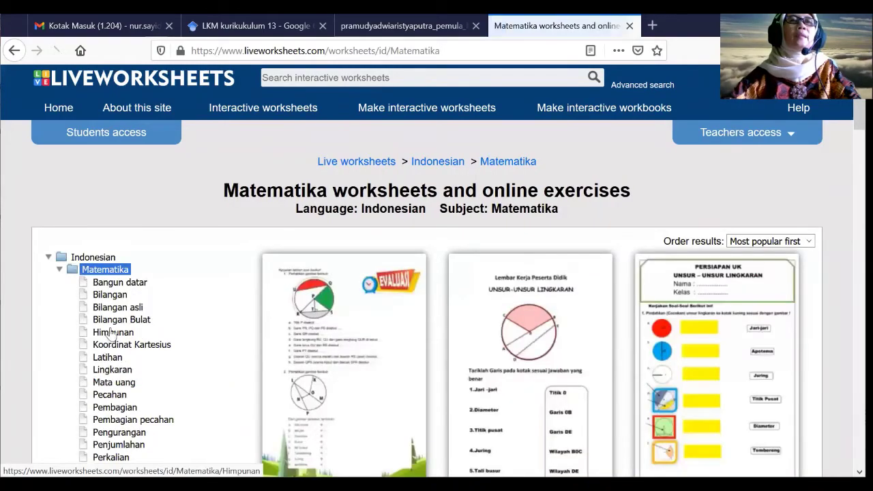
scroll(111, 334, down, 3)
scroll(108, 326, down, 2)
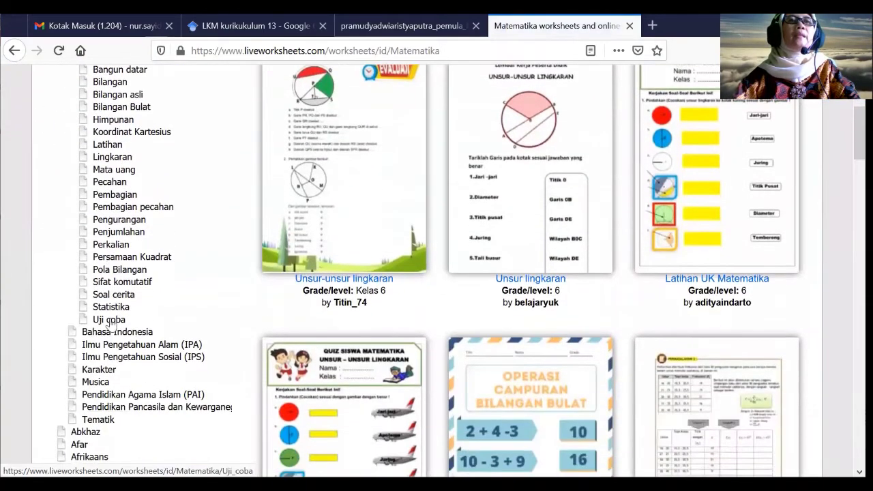
scroll(110, 326, up, 3)
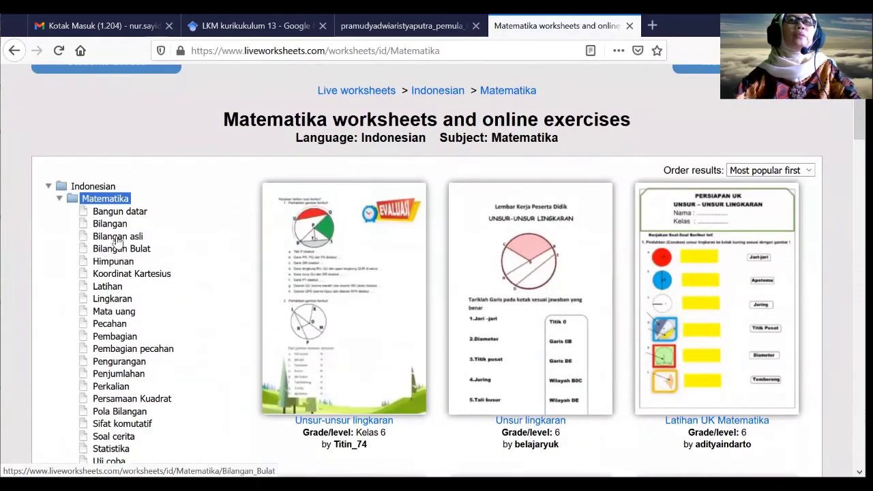
scroll(104, 410, down, 2)
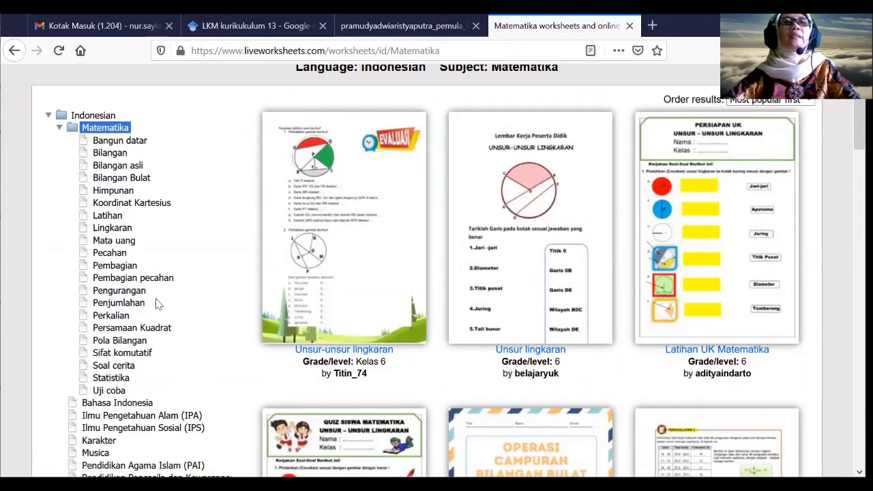
scroll(156, 303, down, 2)
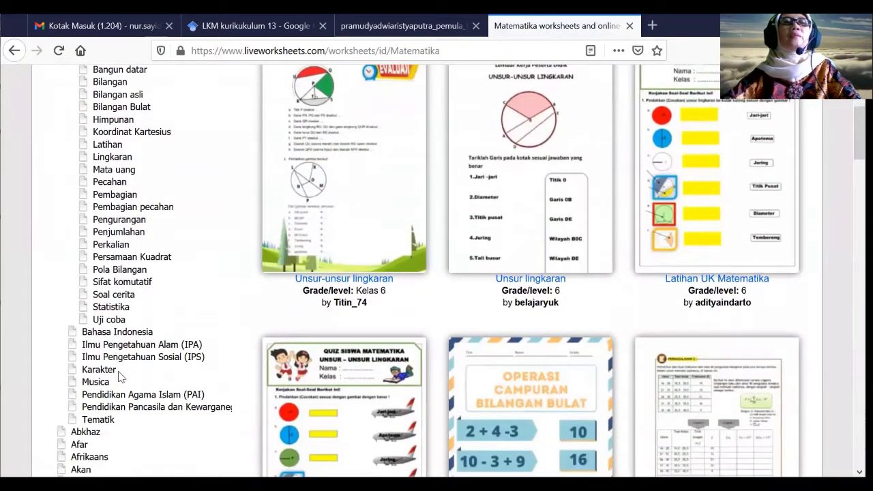
- Switch to the Musica category and browse its music worksheets
click(100, 384)
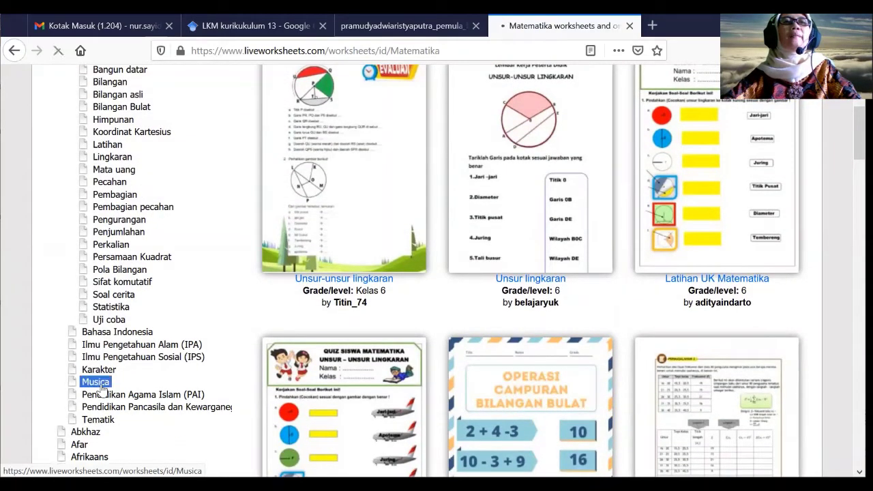
scroll(360, 367, down, 6)
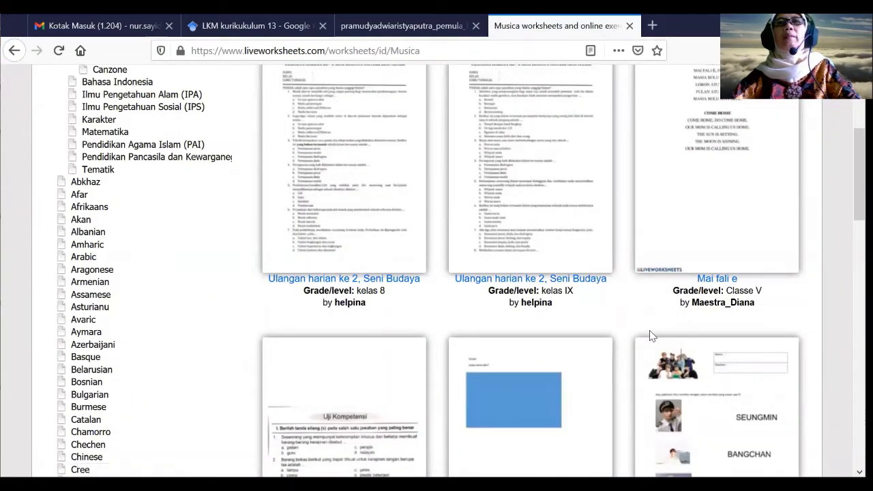
scroll(645, 334, down, 5)
scroll(650, 335, down, 5)
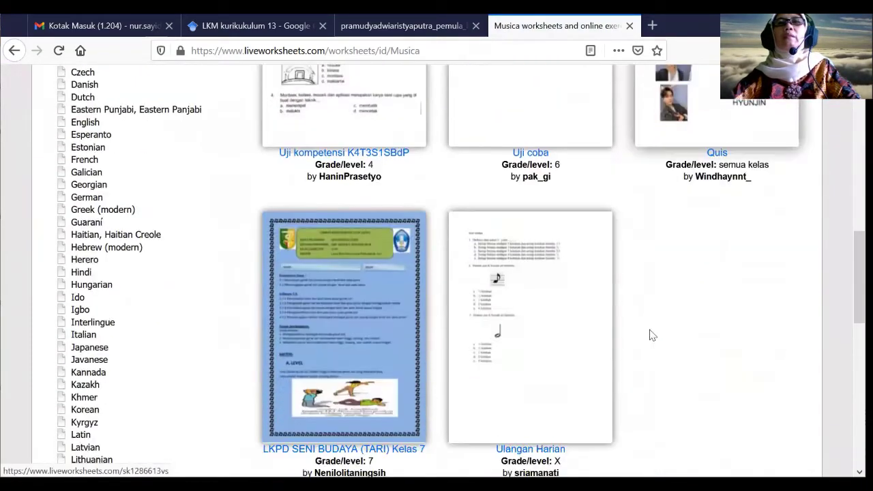
scroll(650, 335, down, 5)
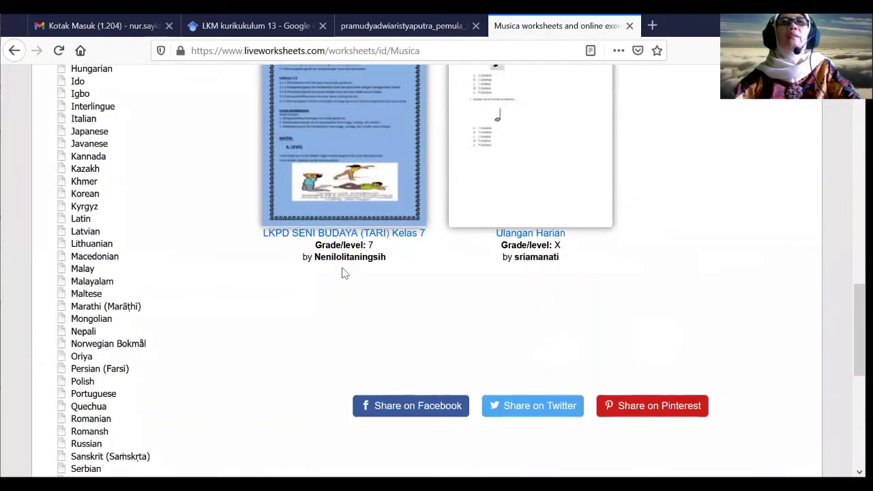
scroll(238, 246, up, 8)
scroll(133, 225, up, 12)
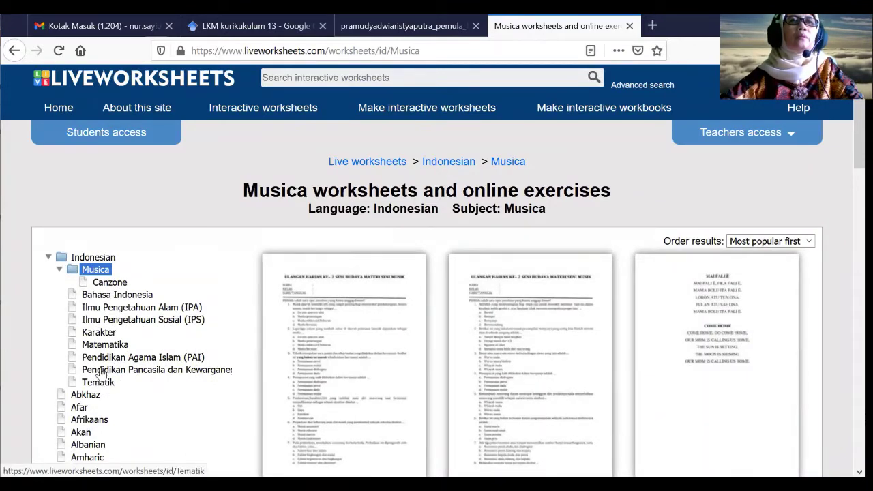
- Open the Pendidikan Agama Islam (PAI) category and scroll through its worksheets
click(99, 360)
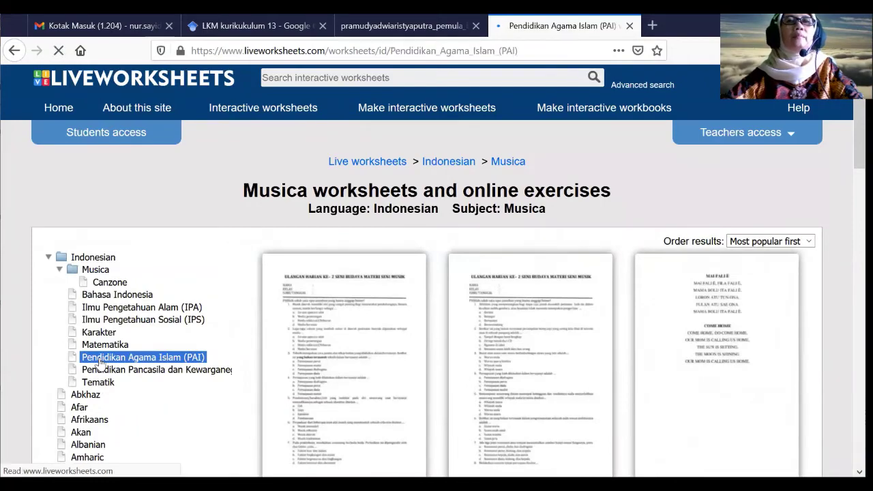
scroll(413, 273, down, 1)
scroll(414, 273, down, 1)
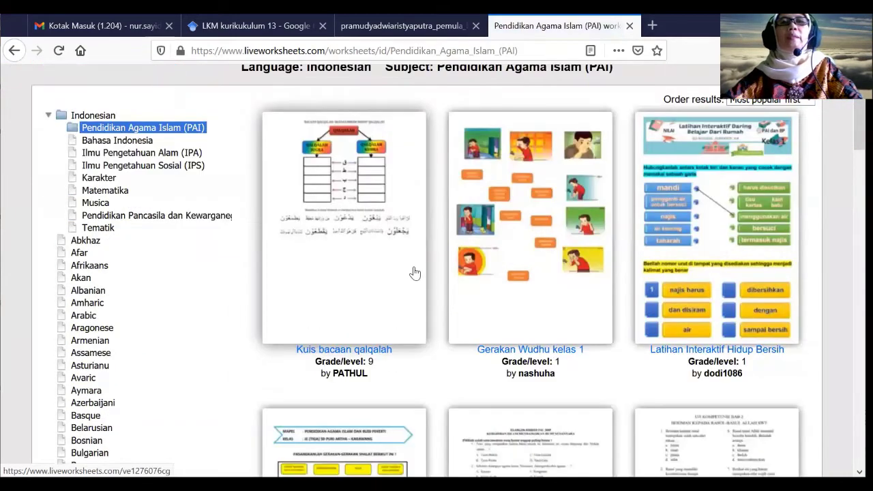
scroll(413, 273, down, 1)
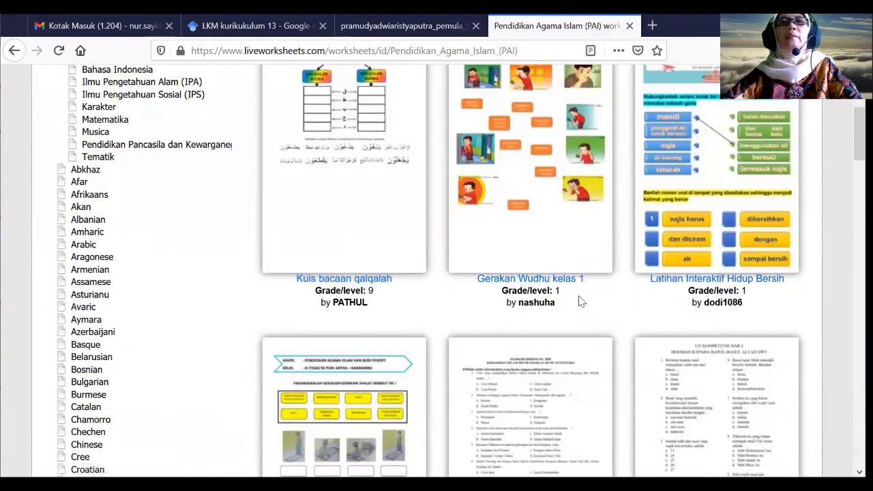
scroll(596, 298, down, 3)
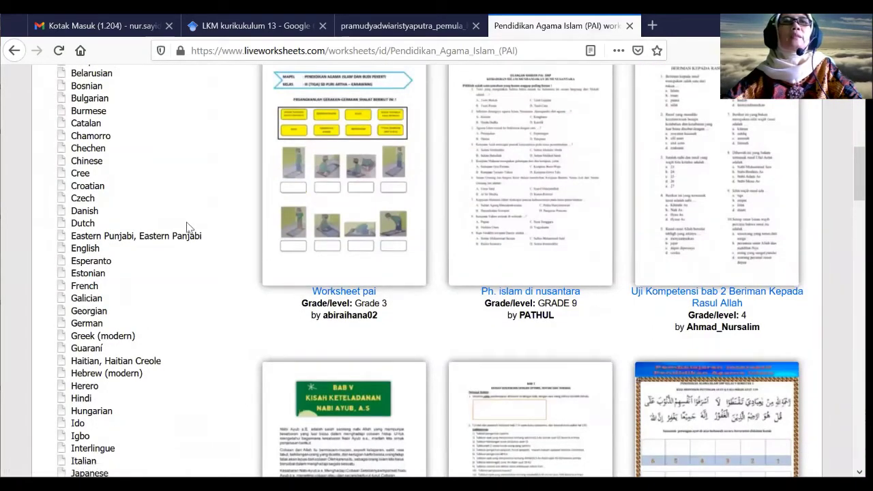
scroll(182, 232, up, 5)
scroll(182, 232, up, 1)
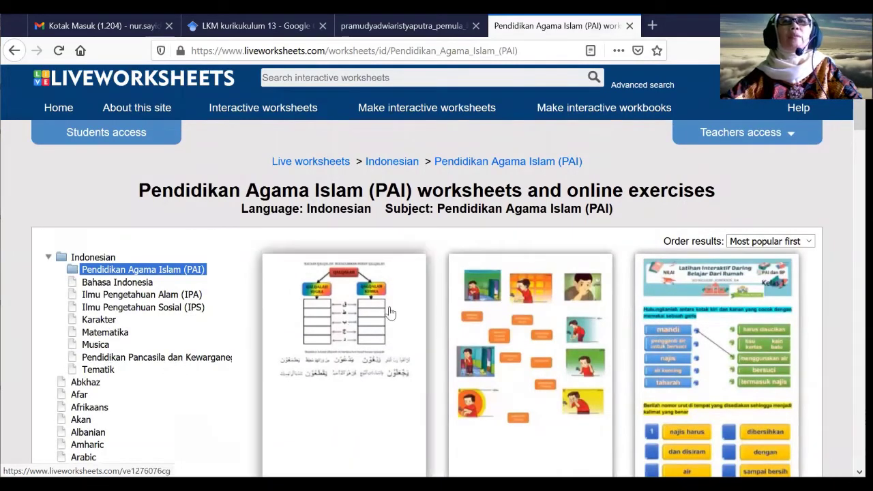
mouse_move(390, 306)
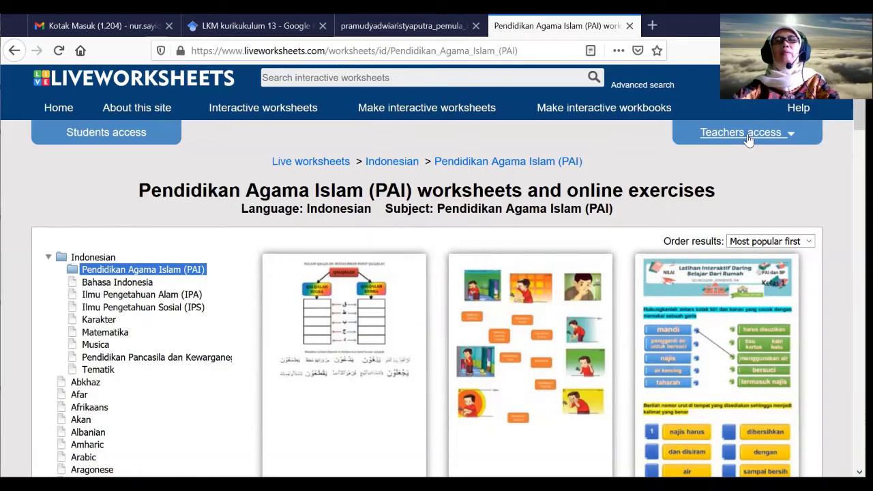
- Reach the teacher Register page via Teachers access and select the Username field
click(792, 135)
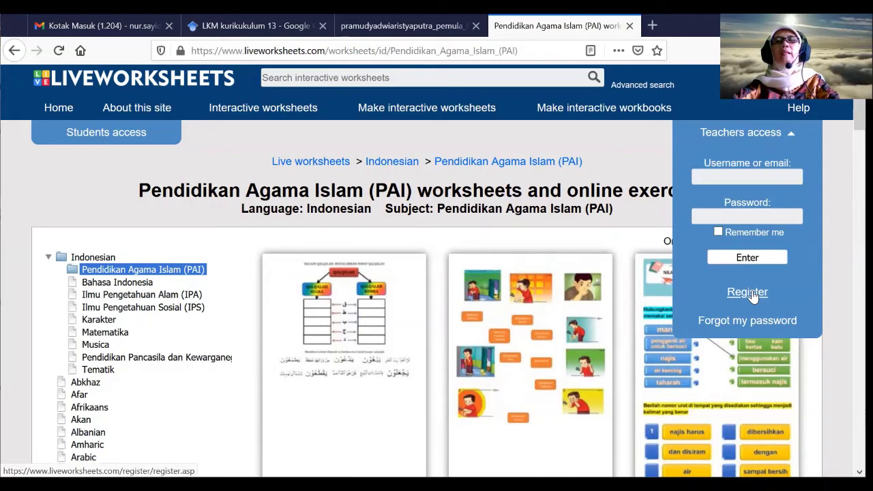
click(752, 293)
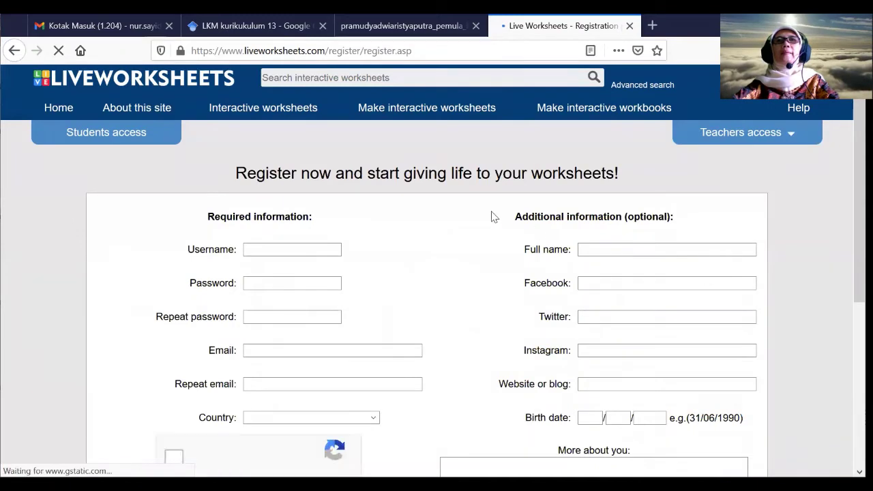
scroll(435, 217, down, 2)
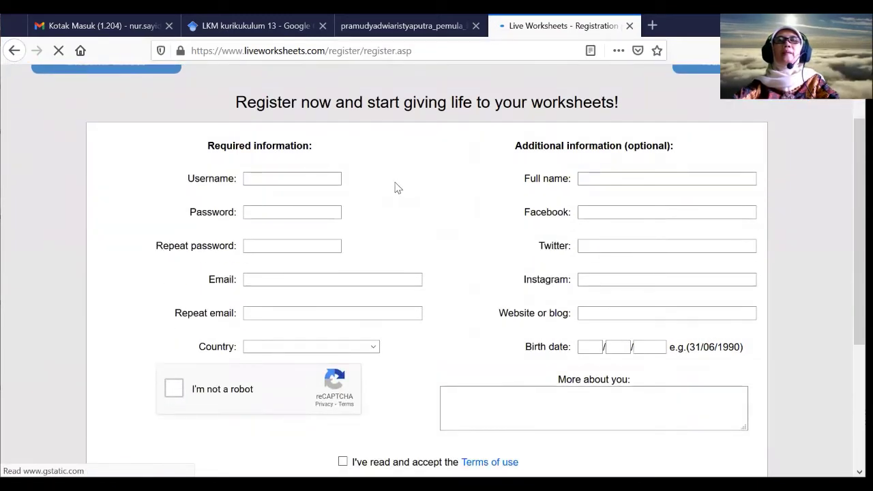
click(334, 178)
scroll(322, 184, up, 2)
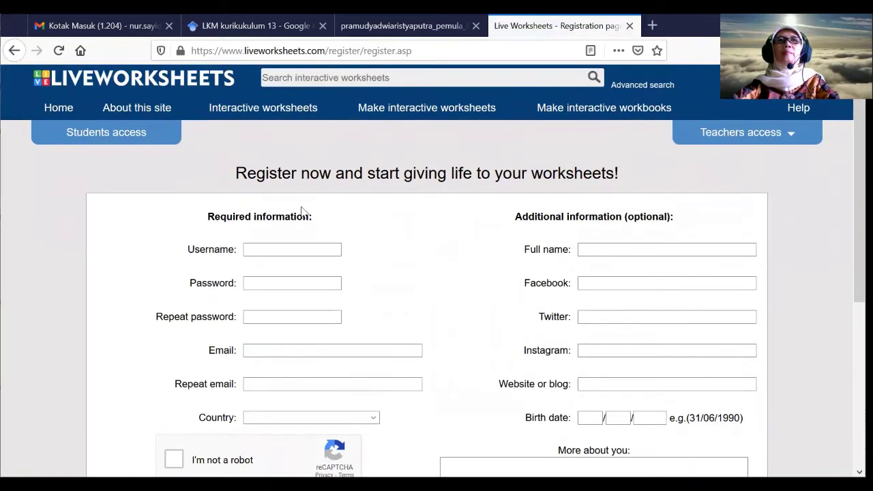
click(266, 248)
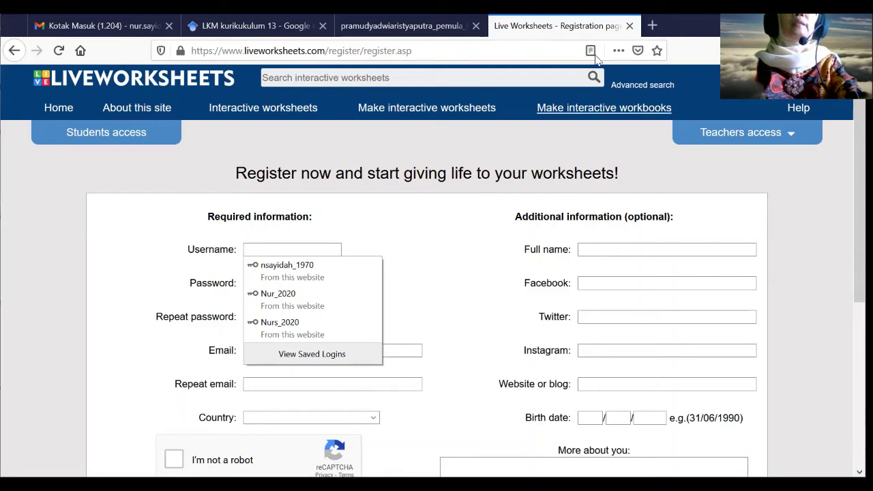
- Enter a username and a number-less password, which the site rejects
text(ayidah_2020)
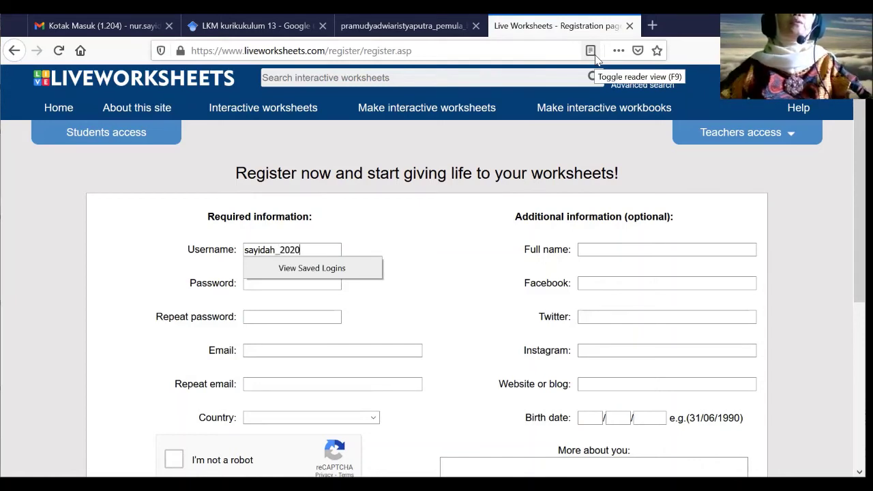
click(392, 253)
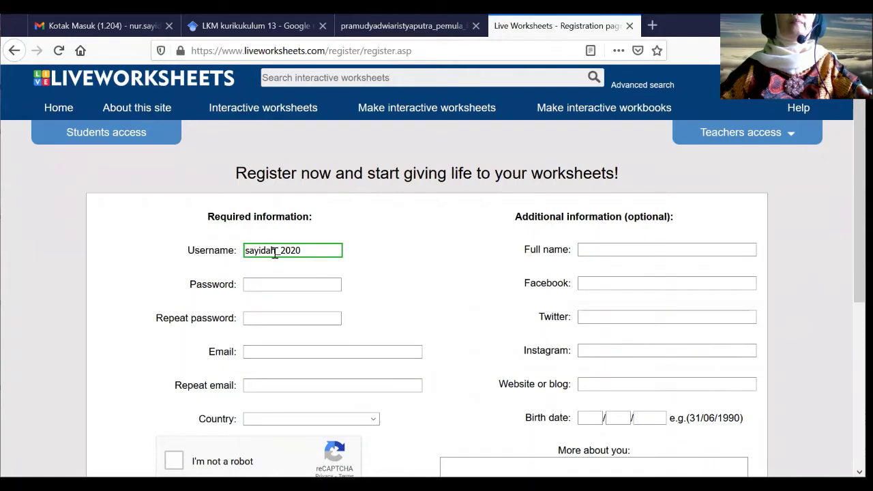
click(265, 284)
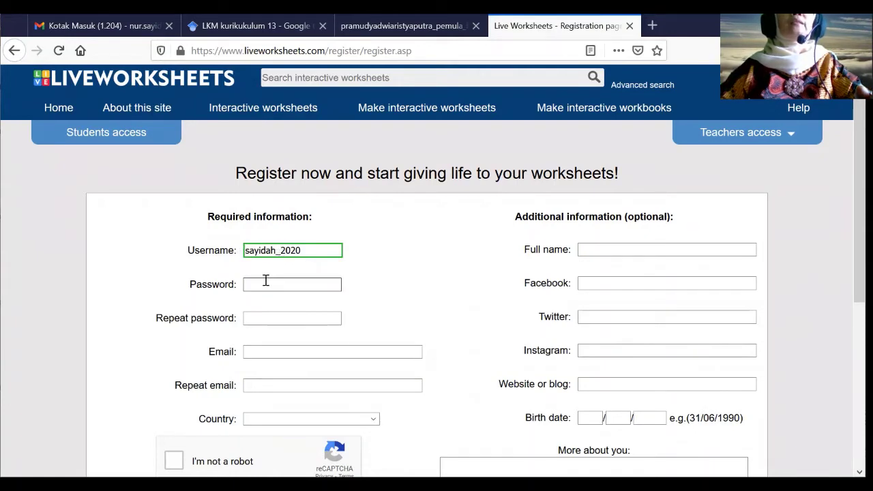
click(263, 287)
text(•)
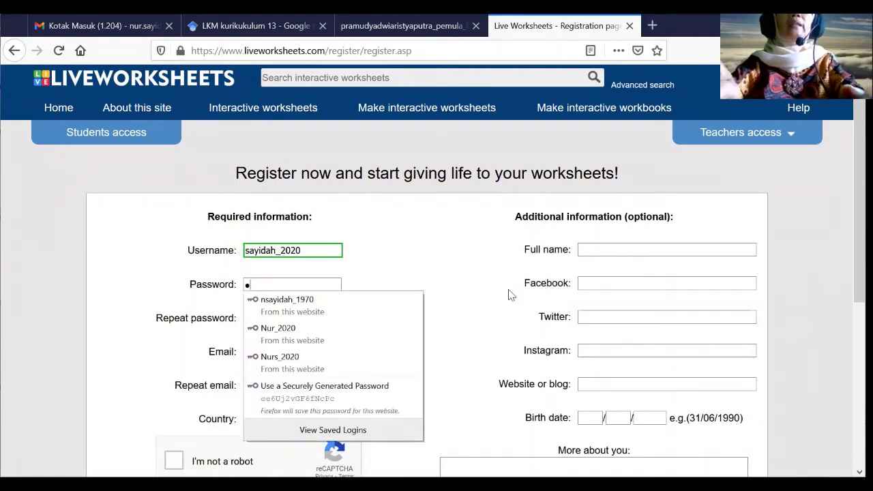
text(•)
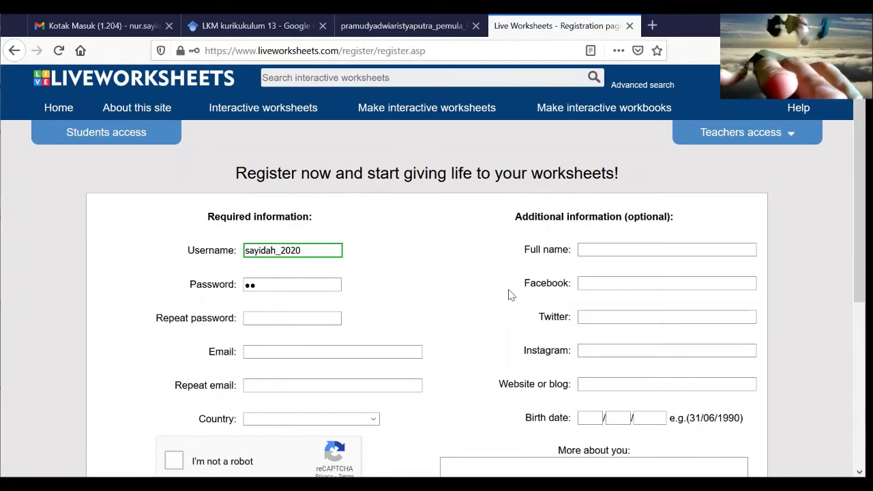
text(••)
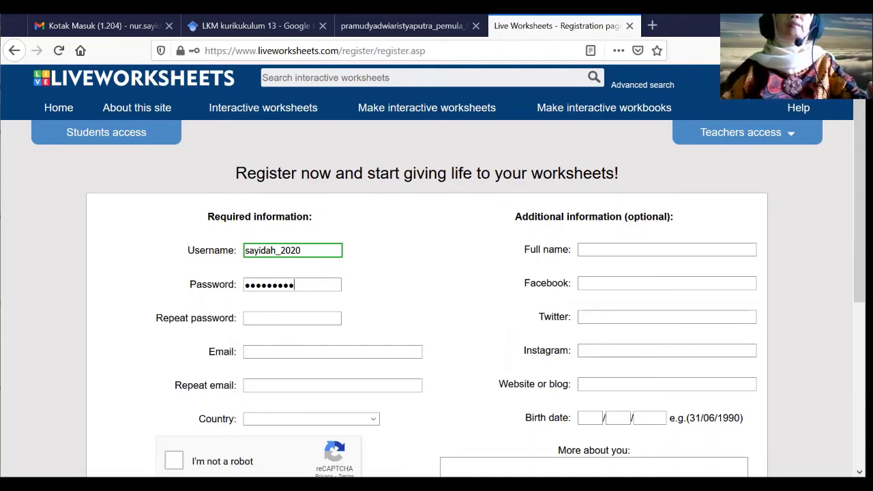
click(293, 318)
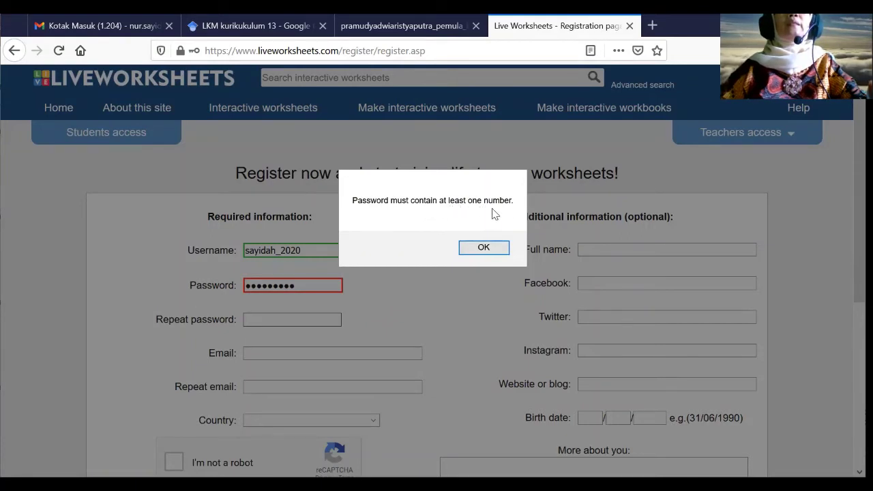
- Replace the rejected password with one containing a number and repeat it
click(494, 249)
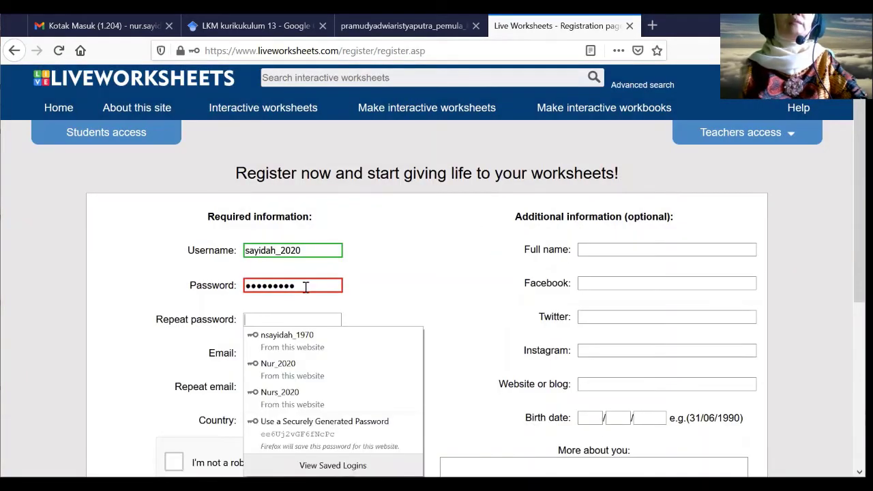
double_click(305, 287)
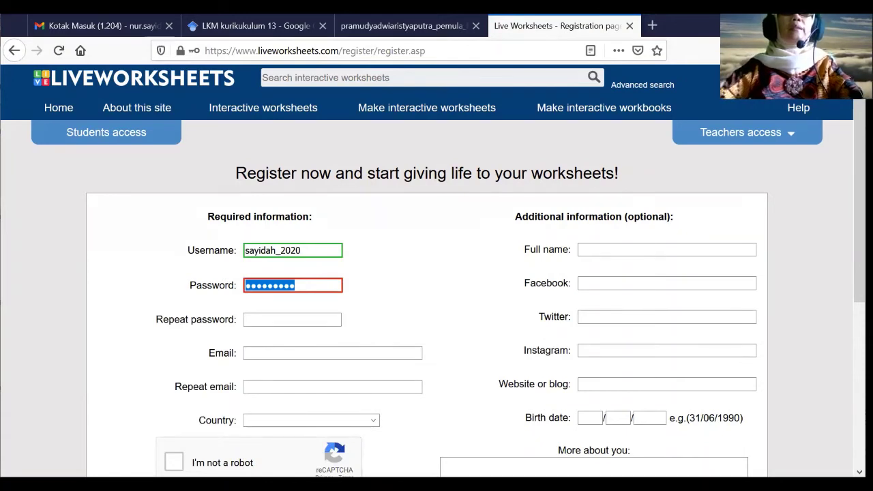
text(s)
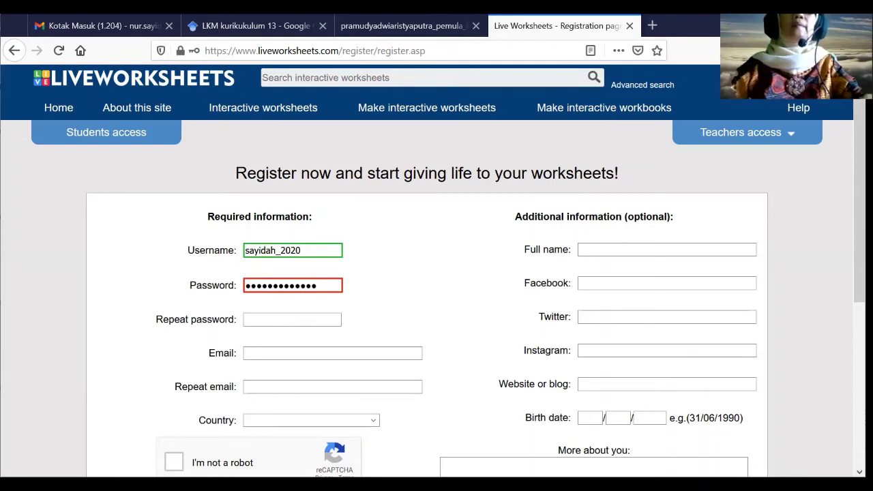
click(245, 319)
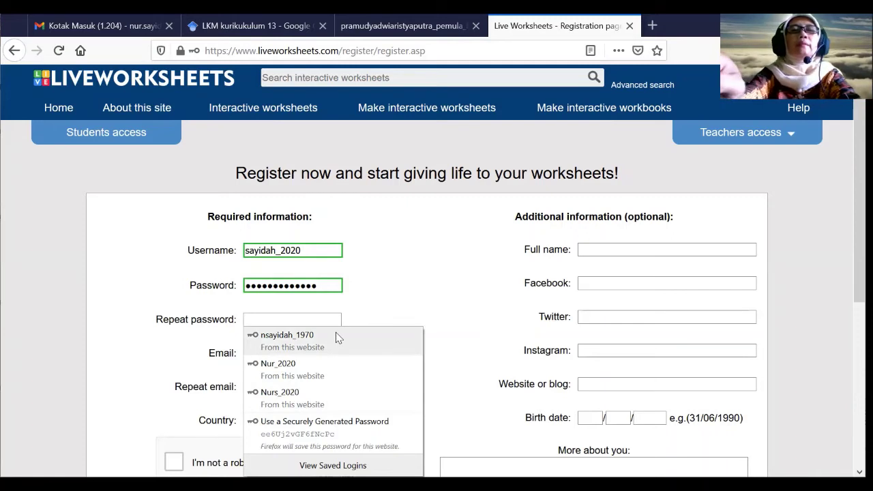
text(sa)
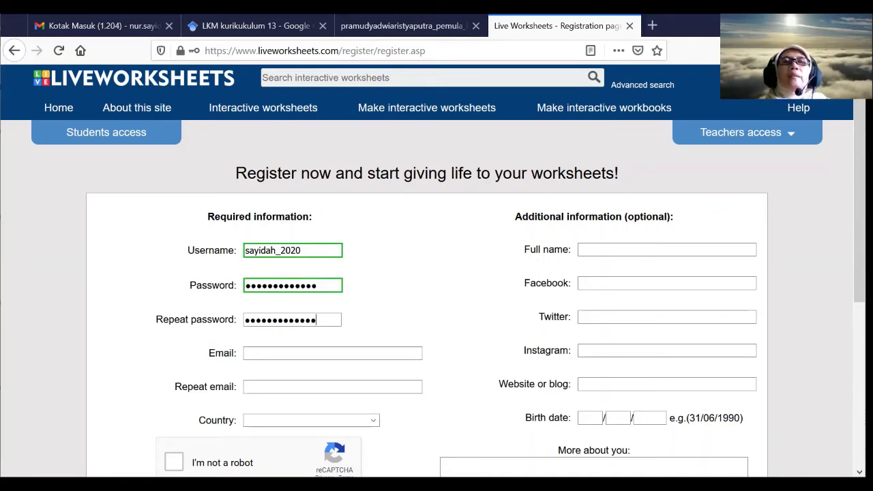
- Fill the Email field from the saved address and start typing the repeat e-mail
click(258, 350)
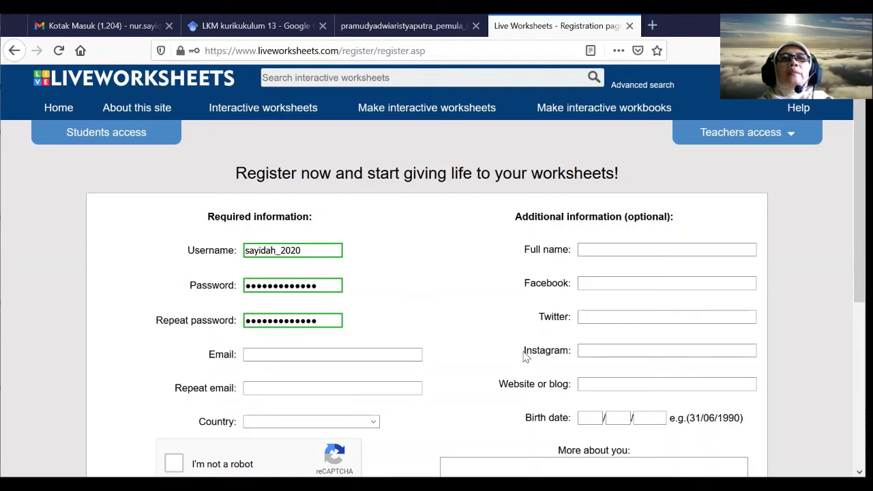
text(sa)
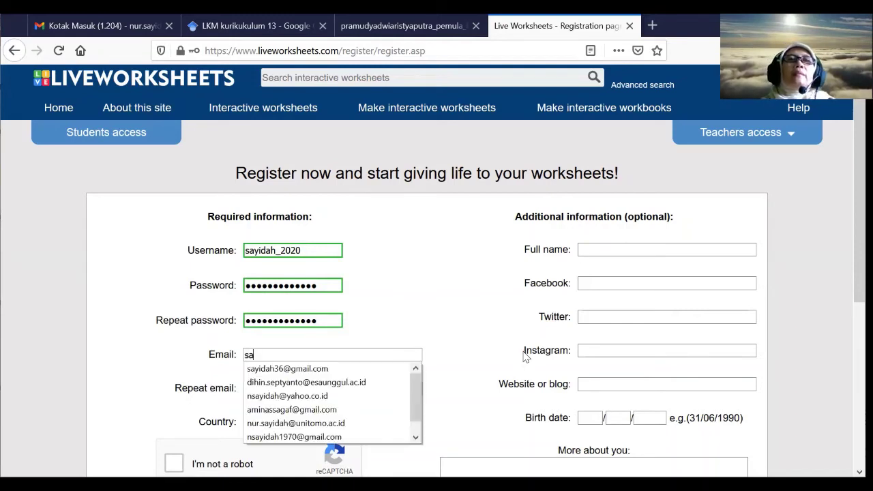
click(304, 369)
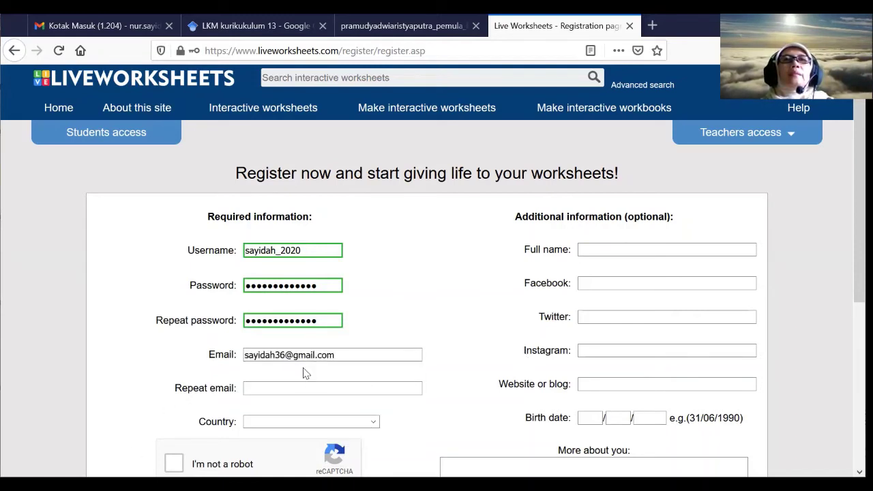
click(286, 387)
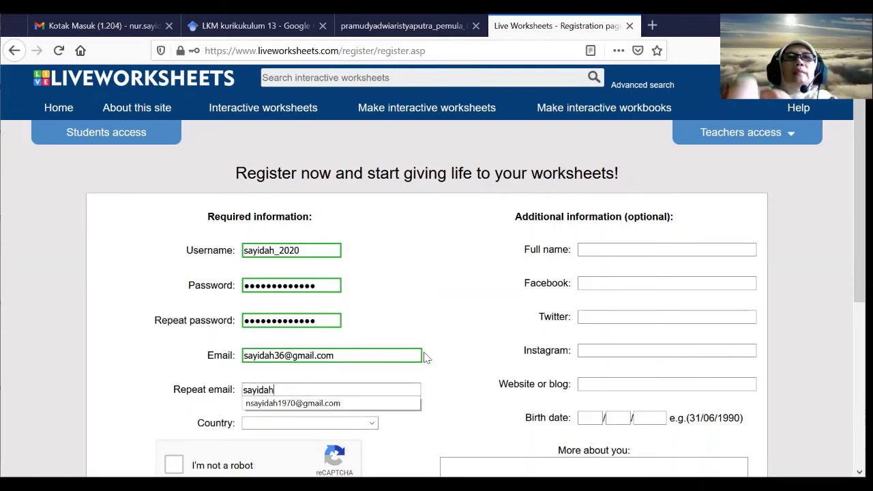
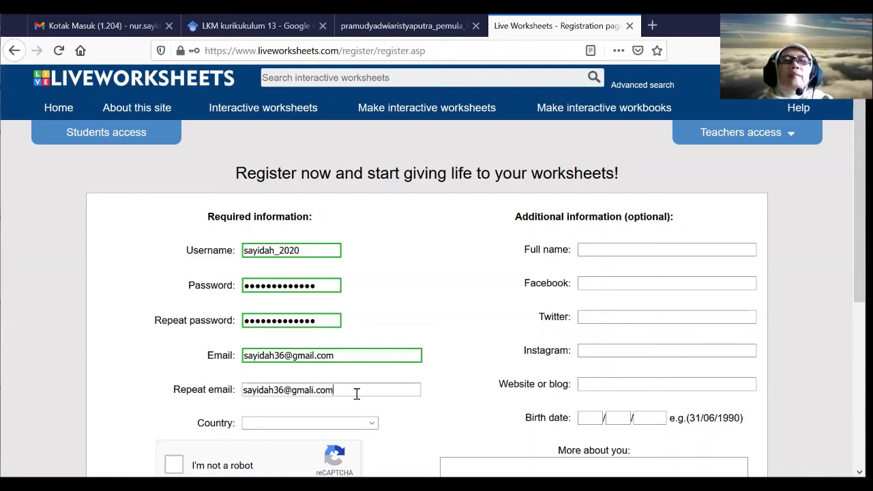
- Choose Indonesia in the Country dropdown, triggering the e-mails don't match warning
scroll(362, 389, down, 2)
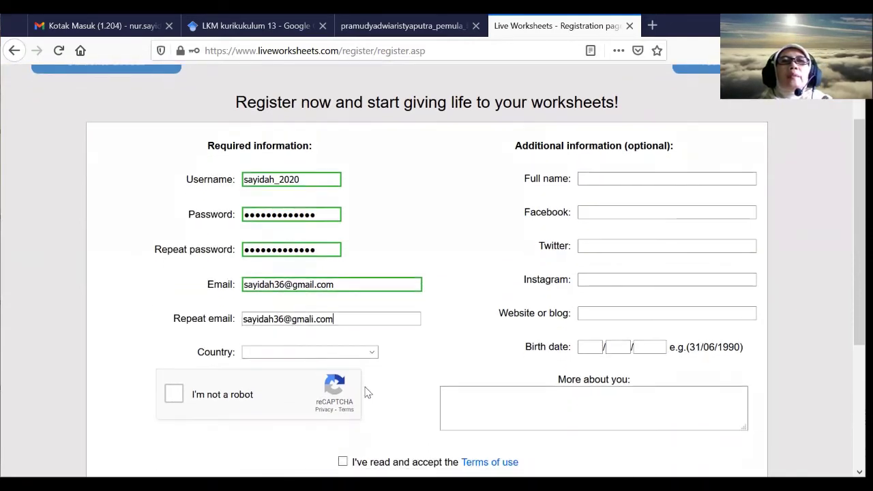
click(373, 353)
scroll(353, 229, down, 3)
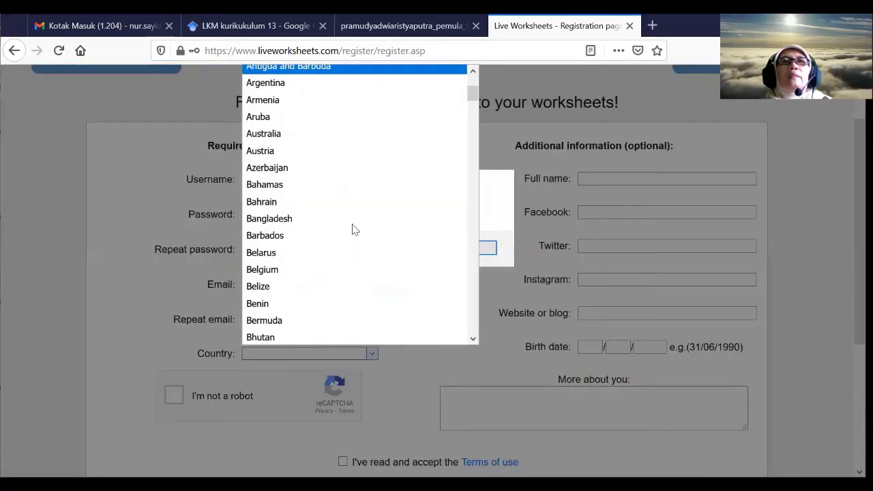
scroll(353, 230, down, 20)
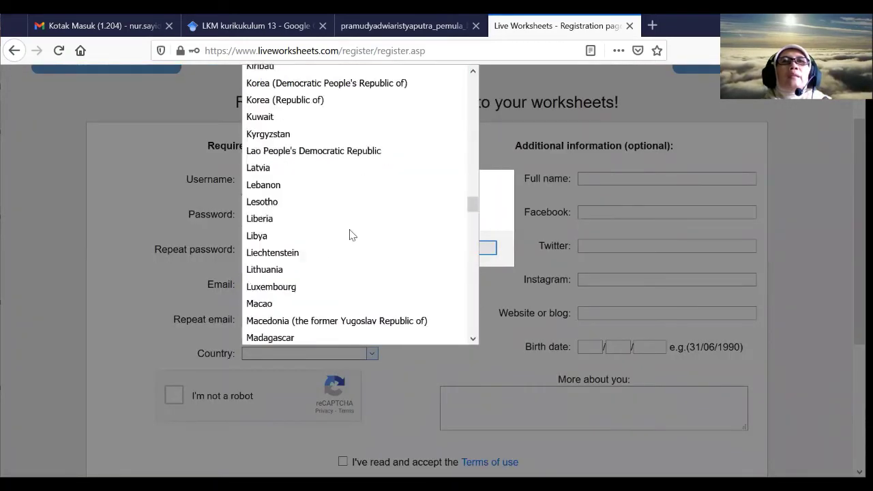
scroll(353, 235, down, 20)
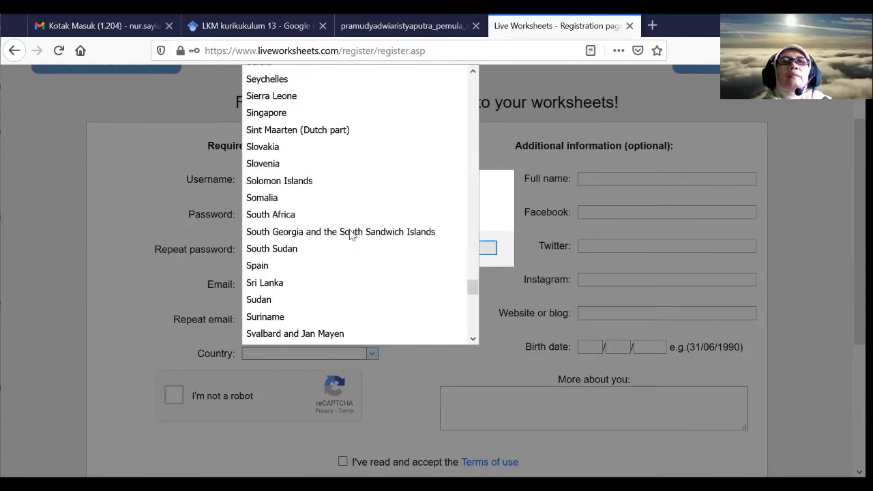
scroll(352, 236, down, 12)
scroll(352, 233, up, 13)
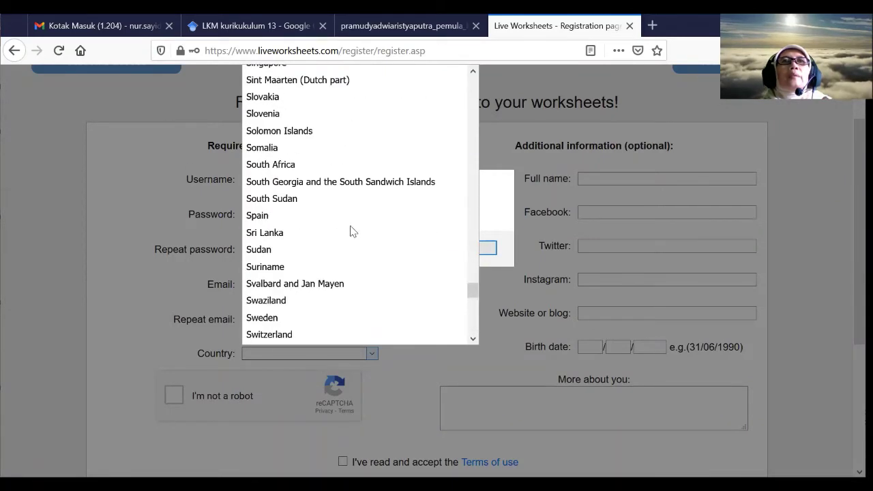
scroll(353, 232, up, 20)
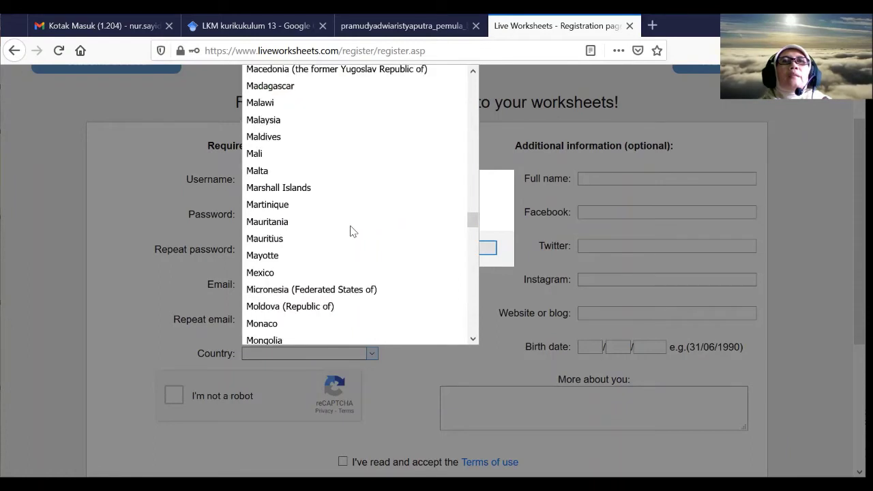
scroll(353, 232, up, 12)
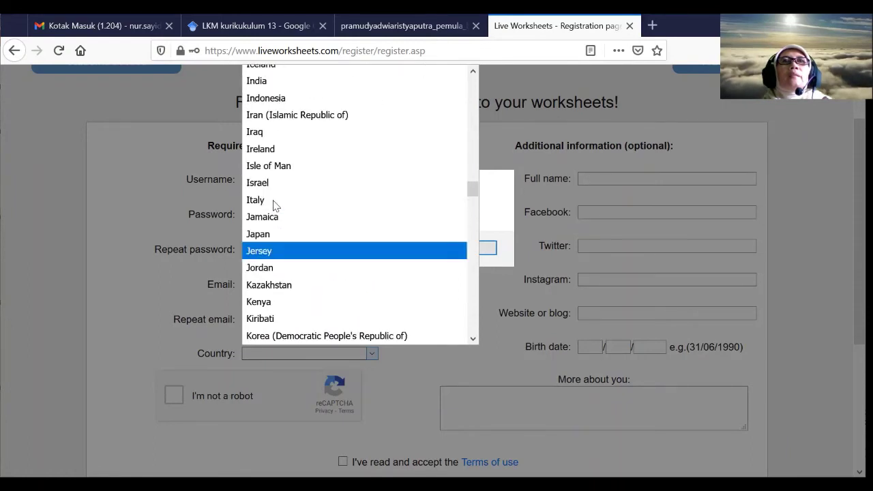
scroll(275, 204, up, 2)
click(278, 199)
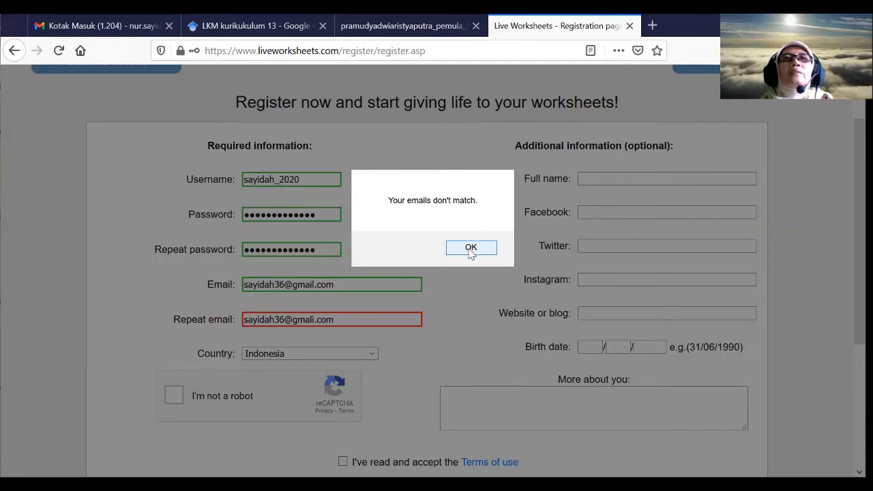
- Copy the account e-mail and paste it over the mistyped repeat e-mail
click(471, 248)
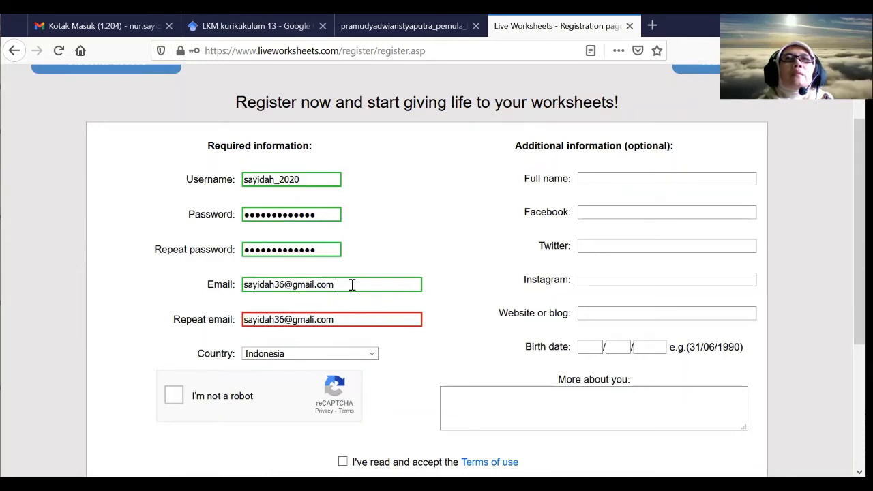
click(352, 285)
click(325, 317)
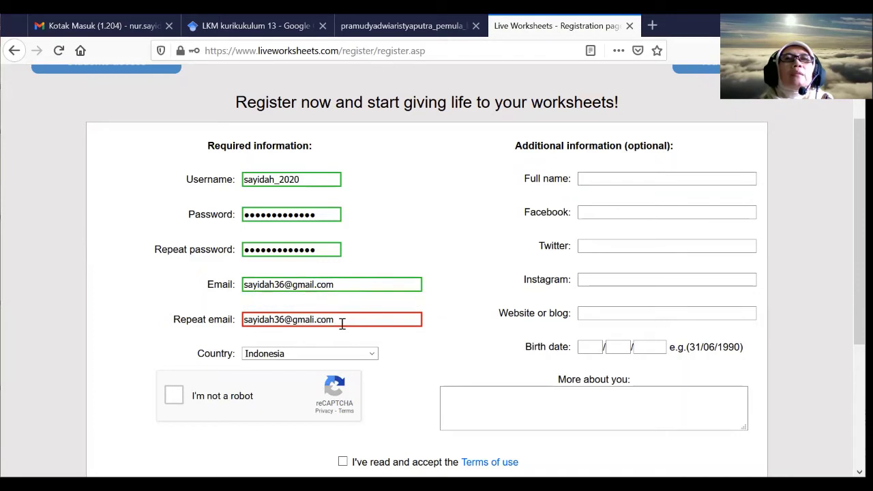
drag(339, 320, 201, 339)
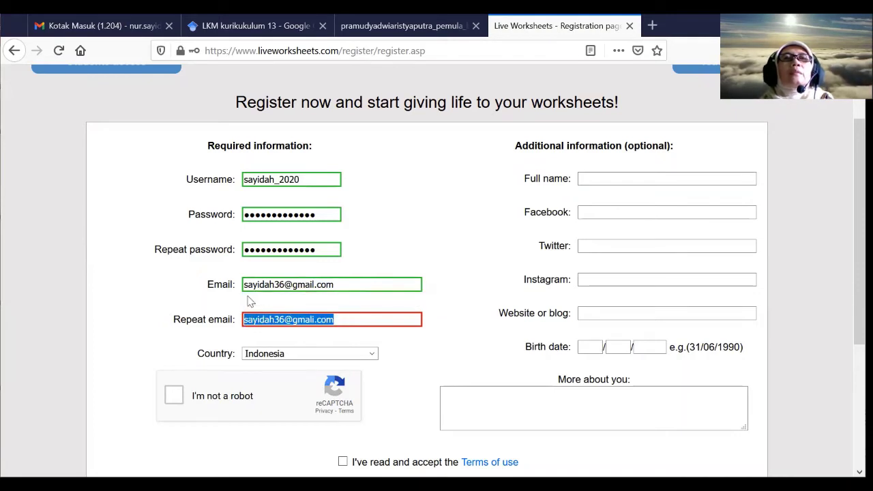
drag(335, 286, 228, 290)
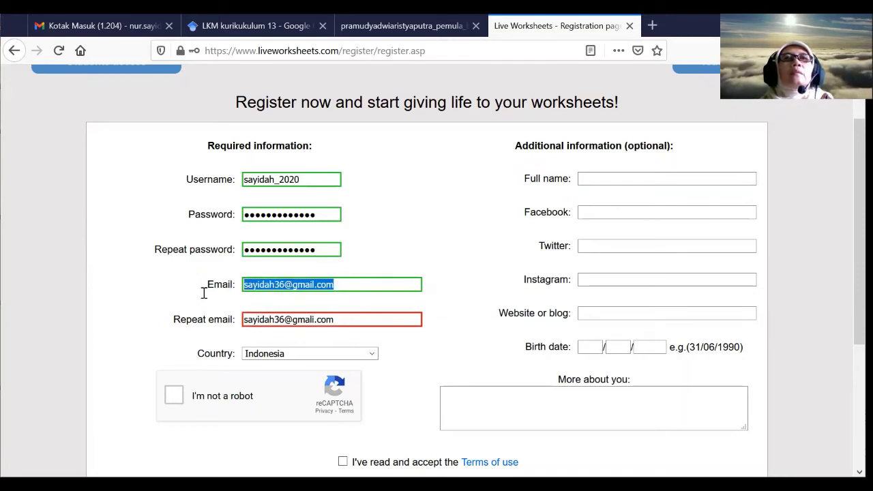
right_click(290, 284)
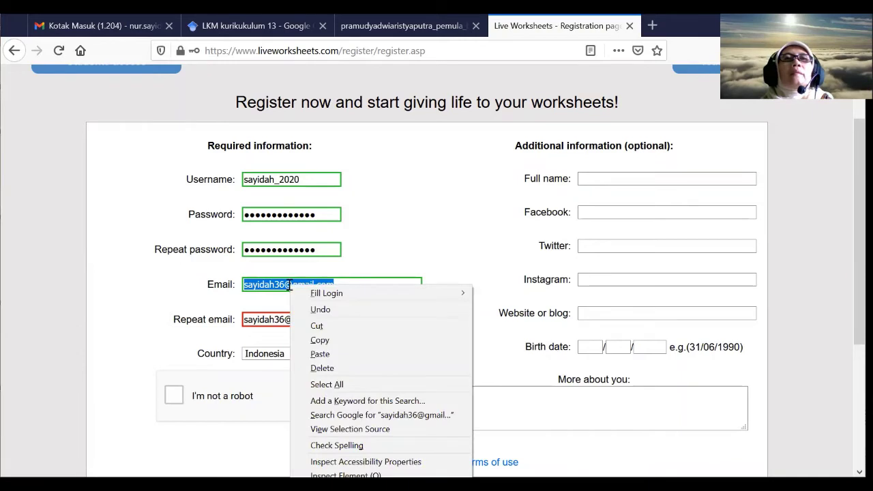
click(325, 337)
drag(334, 320, 229, 318)
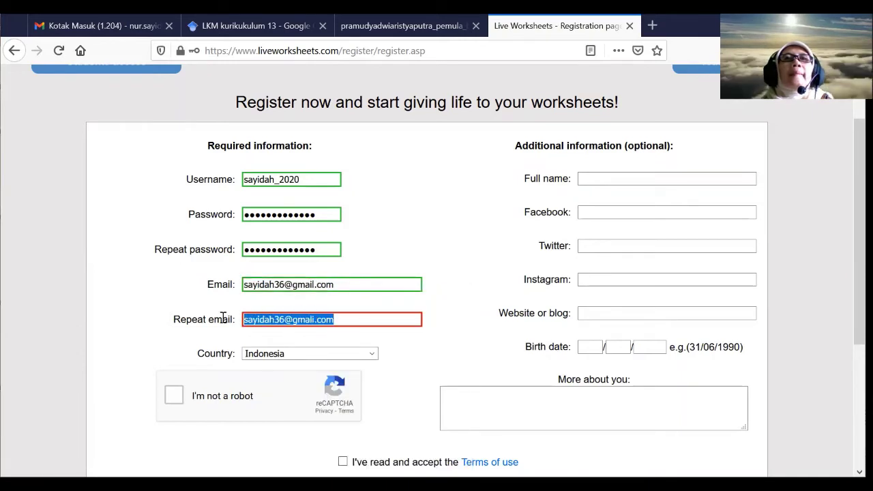
right_click(276, 321)
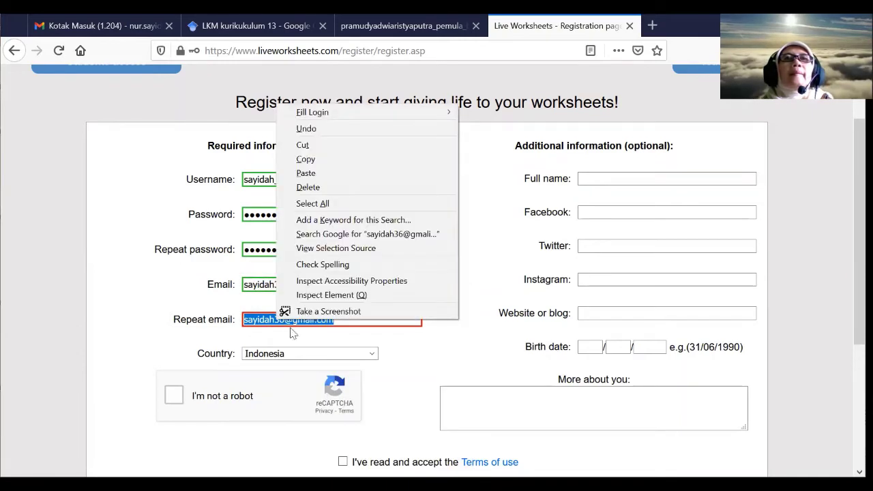
click(325, 173)
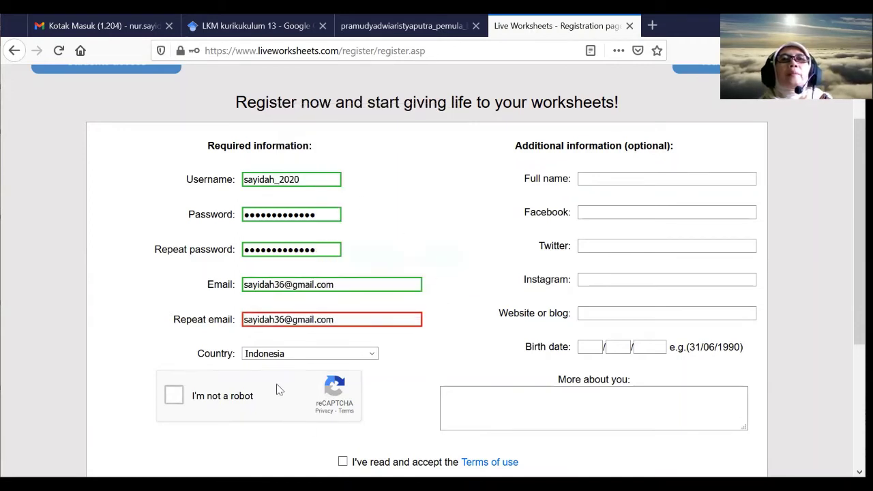
scroll(276, 384, down, 1)
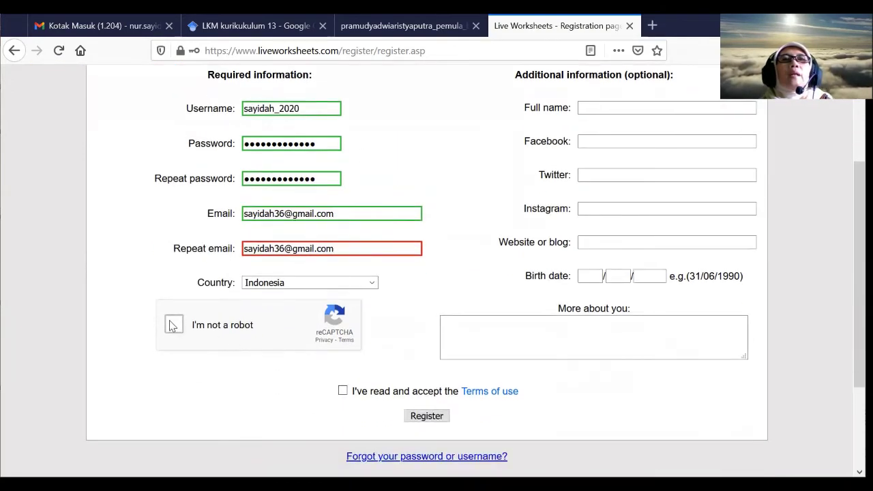
- Tick I'm not a robot, autofill Full name, accept Terms of use and Register
click(173, 325)
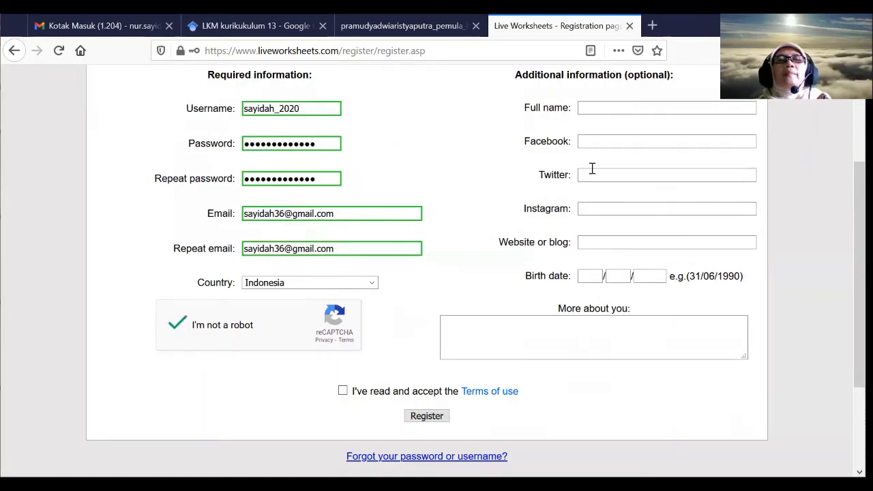
scroll(644, 136, up, 1)
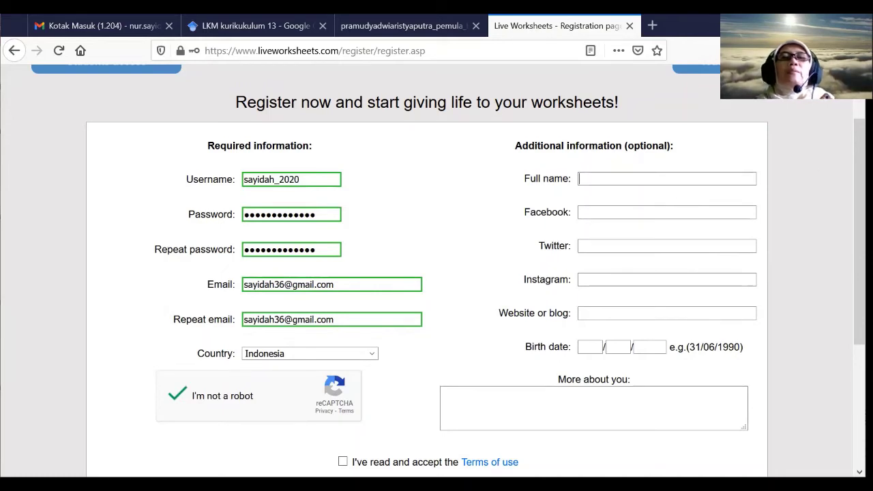
text(ur)
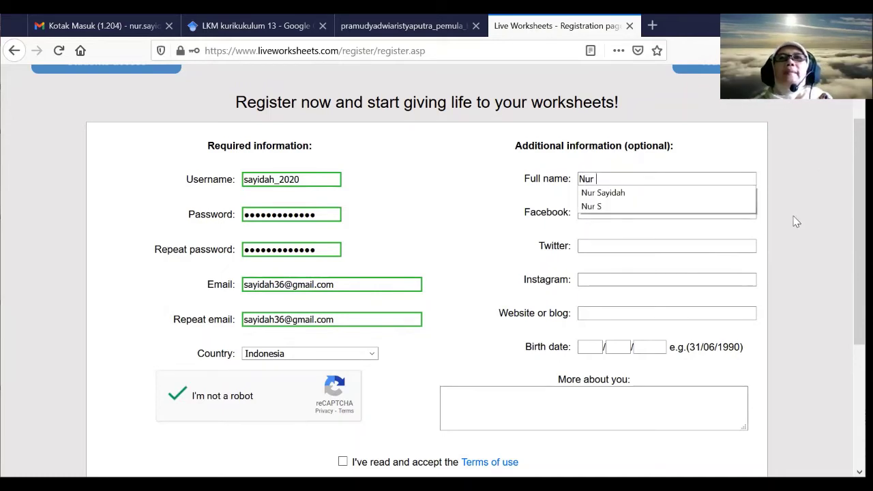
click(619, 193)
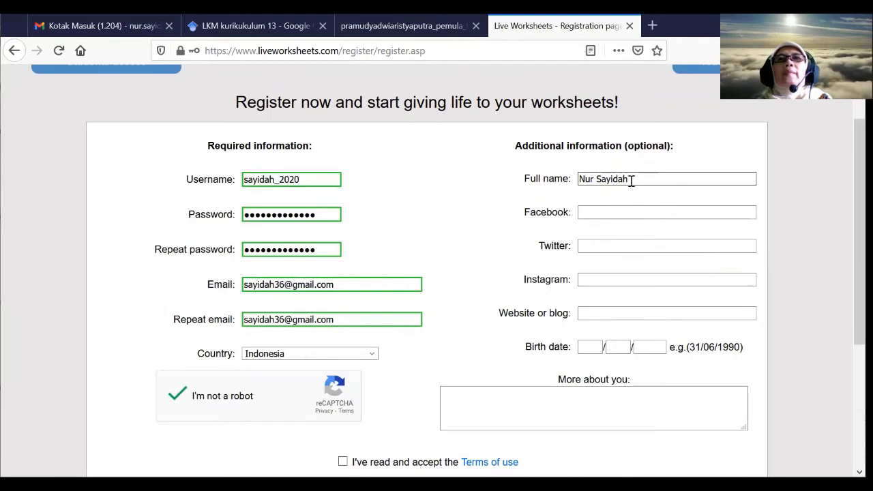
scroll(498, 406, down, 3)
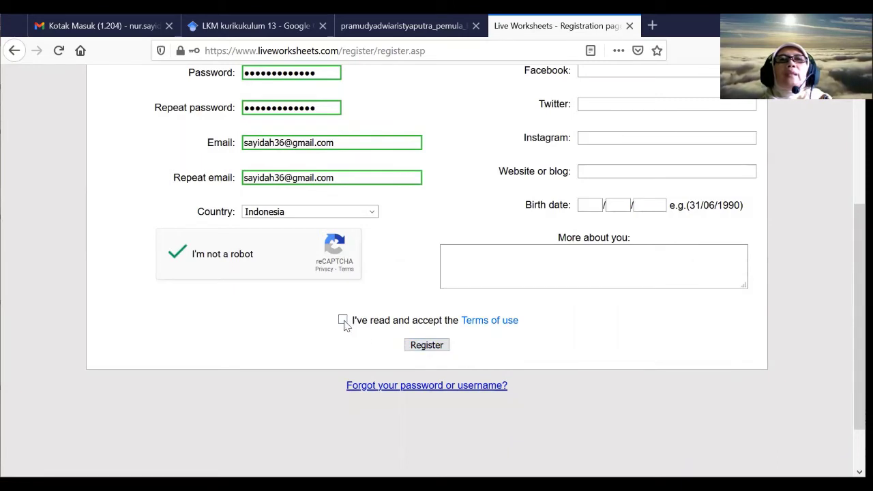
click(343, 321)
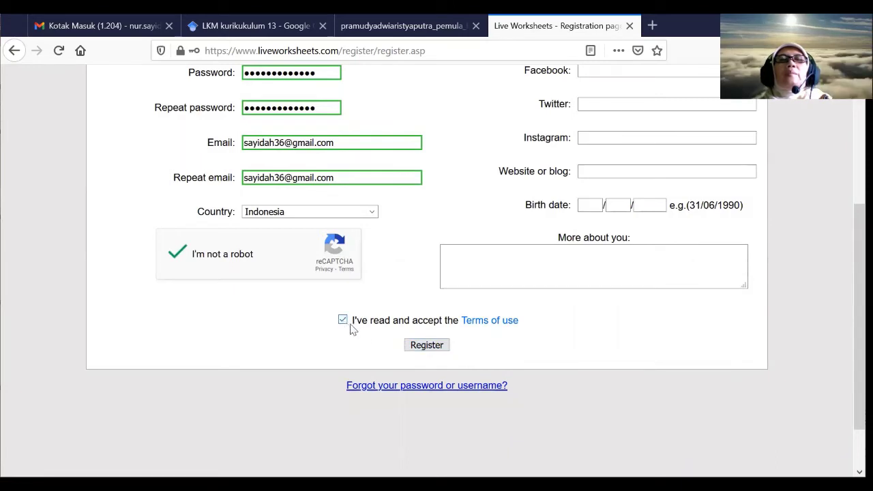
click(427, 345)
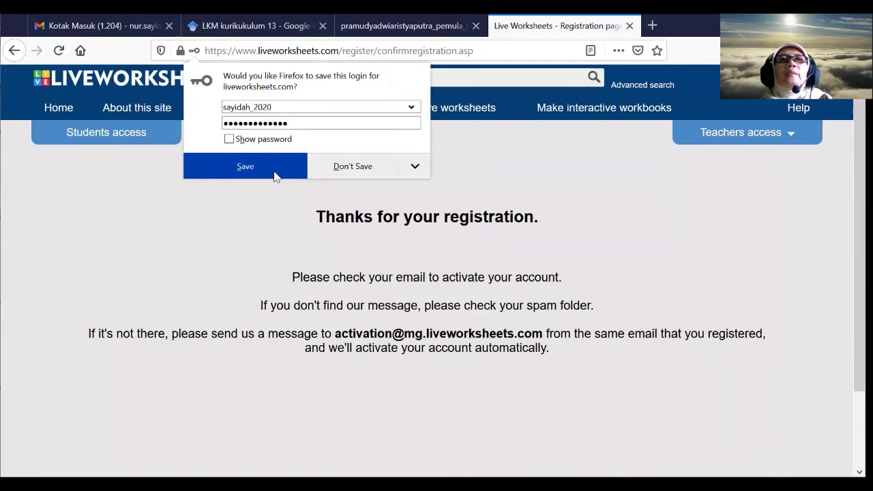
- Save the new Liveworksheets login in Firefox's password prompt
click(275, 176)
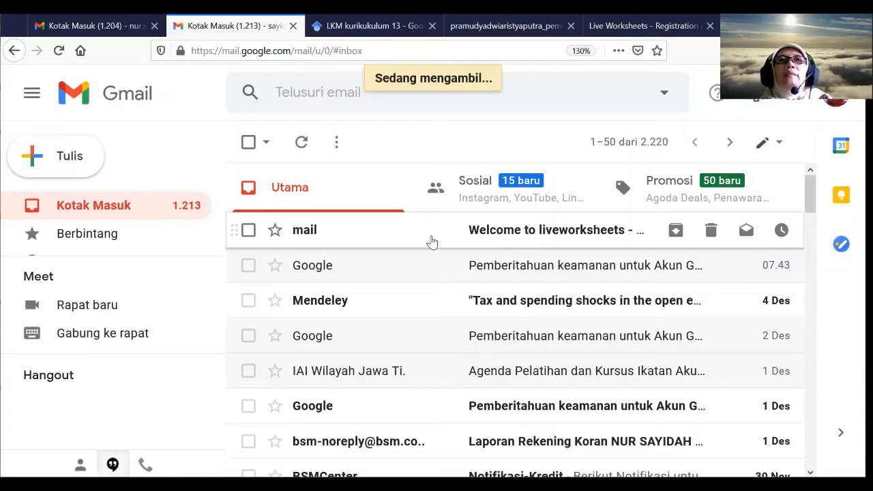
- Open the 'Welcome to liveworksheets' email and follow its account activation link
click(432, 242)
scroll(432, 240, down, 3)
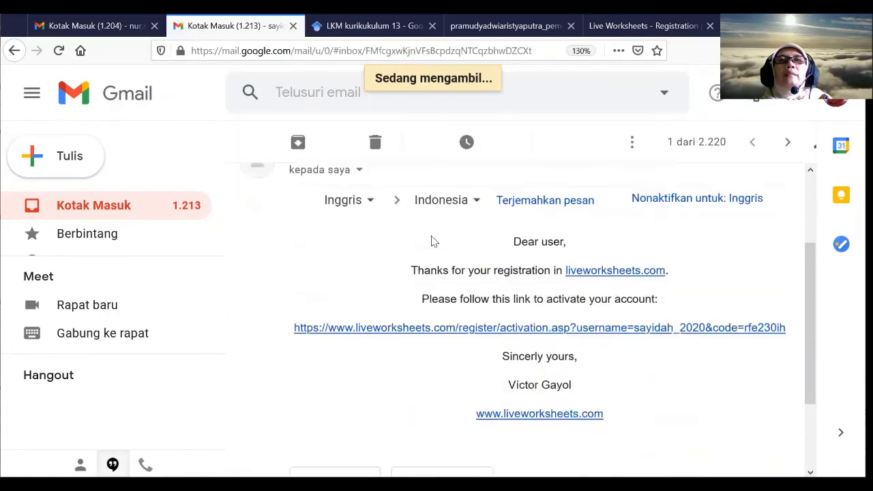
scroll(441, 239, up, 3)
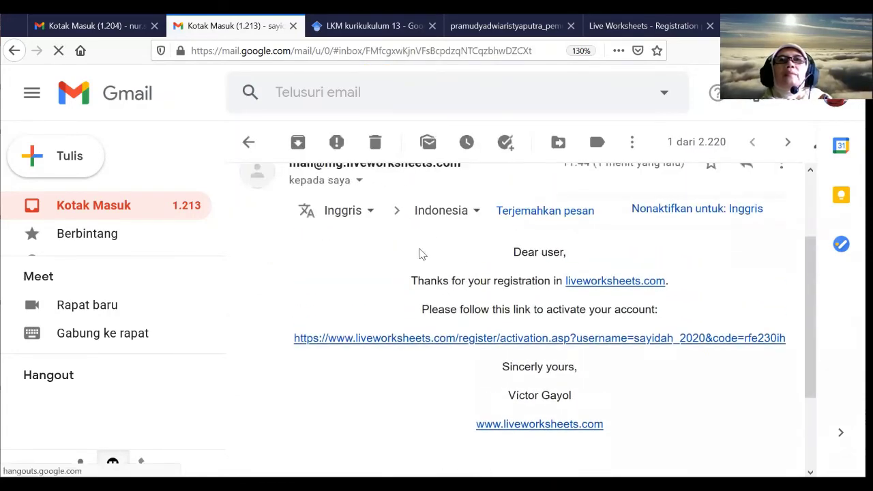
scroll(421, 251, up, 2)
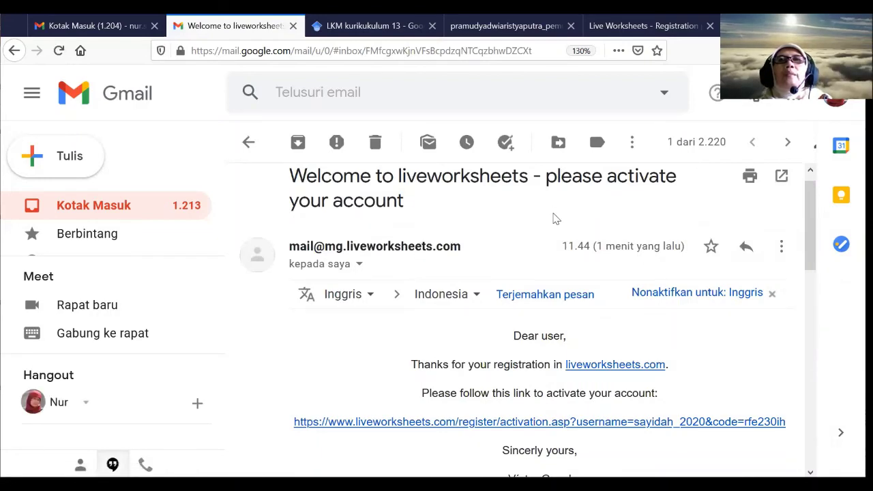
scroll(407, 247, down, 3)
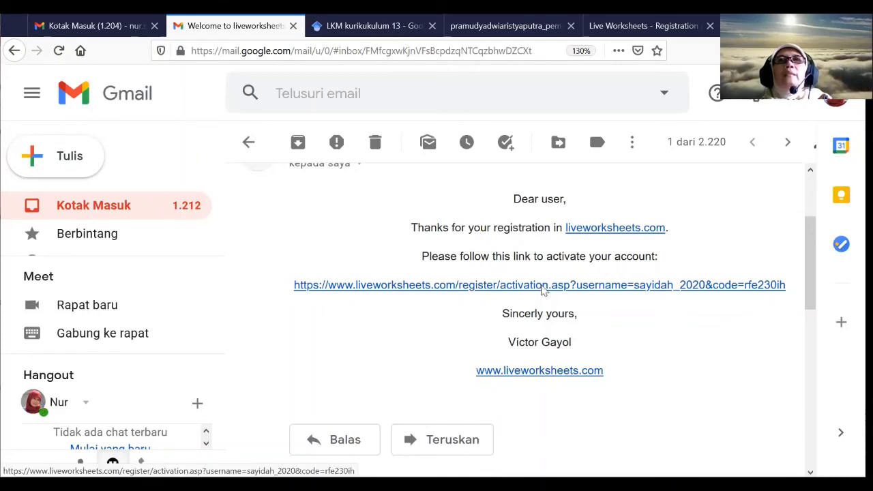
click(543, 286)
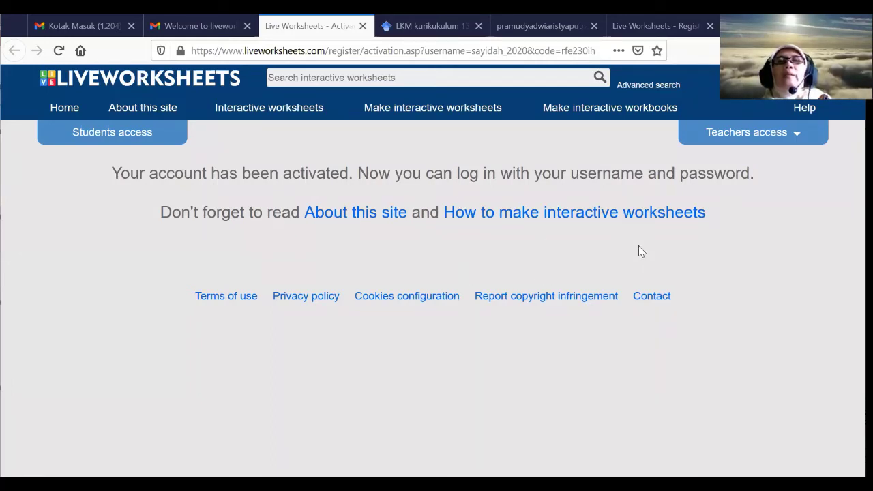
- Open the Teachers access login panel, then close it again without signing in
click(796, 135)
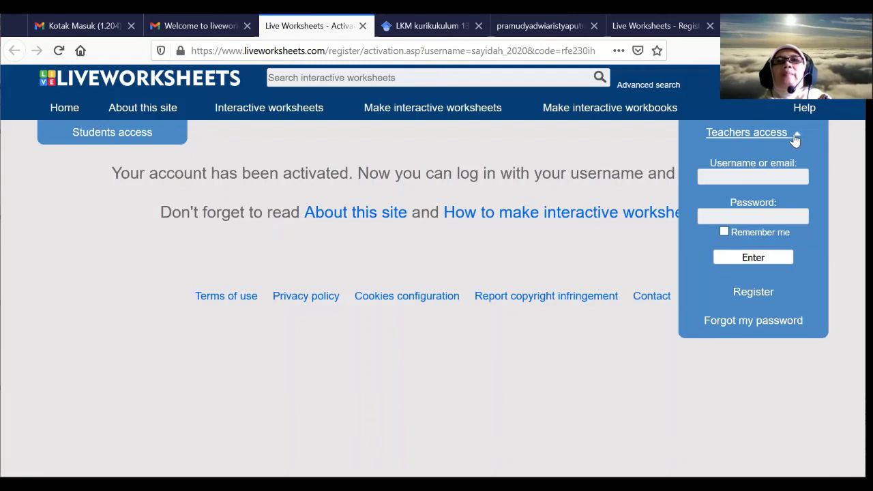
click(597, 384)
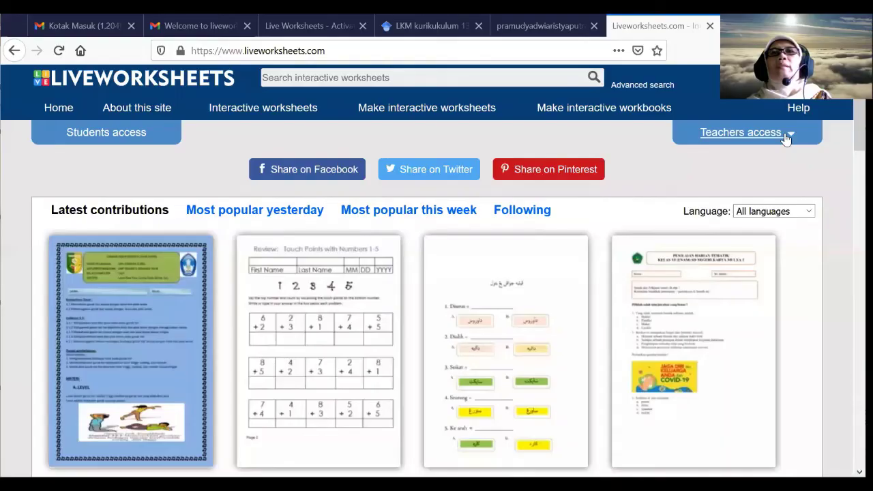
- Log in through Teachers access, filling the username and password from the browser's saved login
click(793, 136)
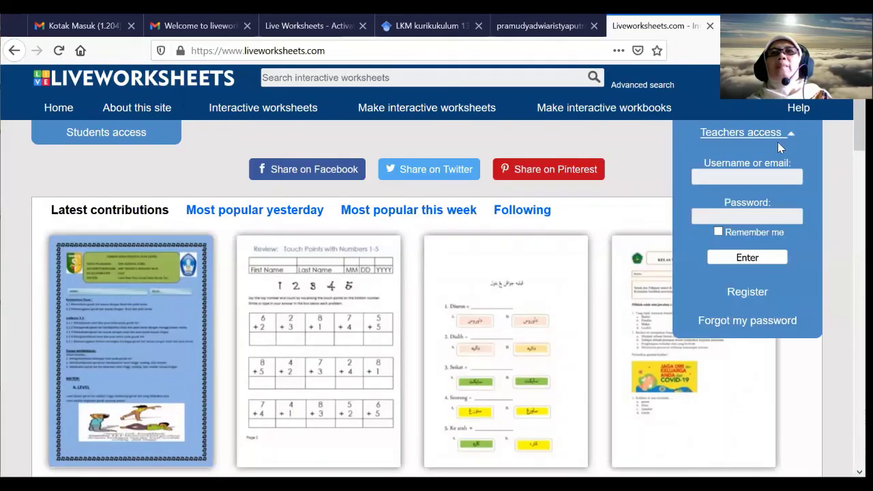
click(745, 179)
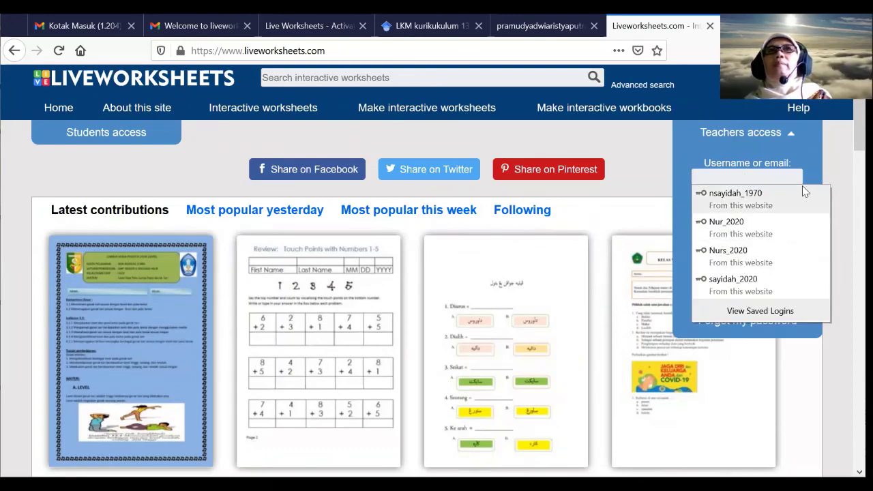
text(sa)
click(756, 197)
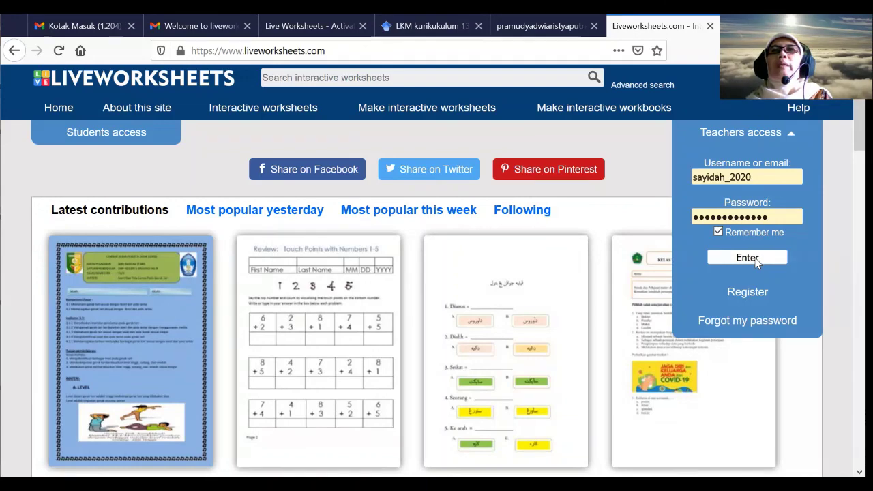
click(747, 257)
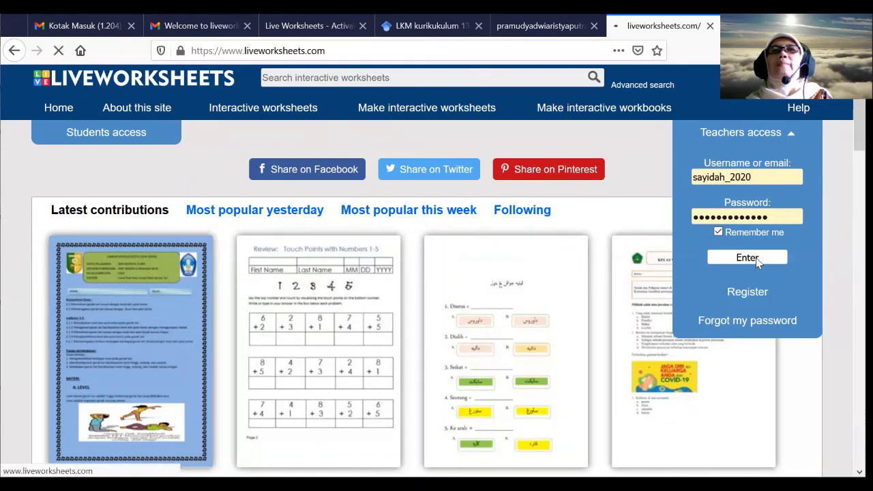